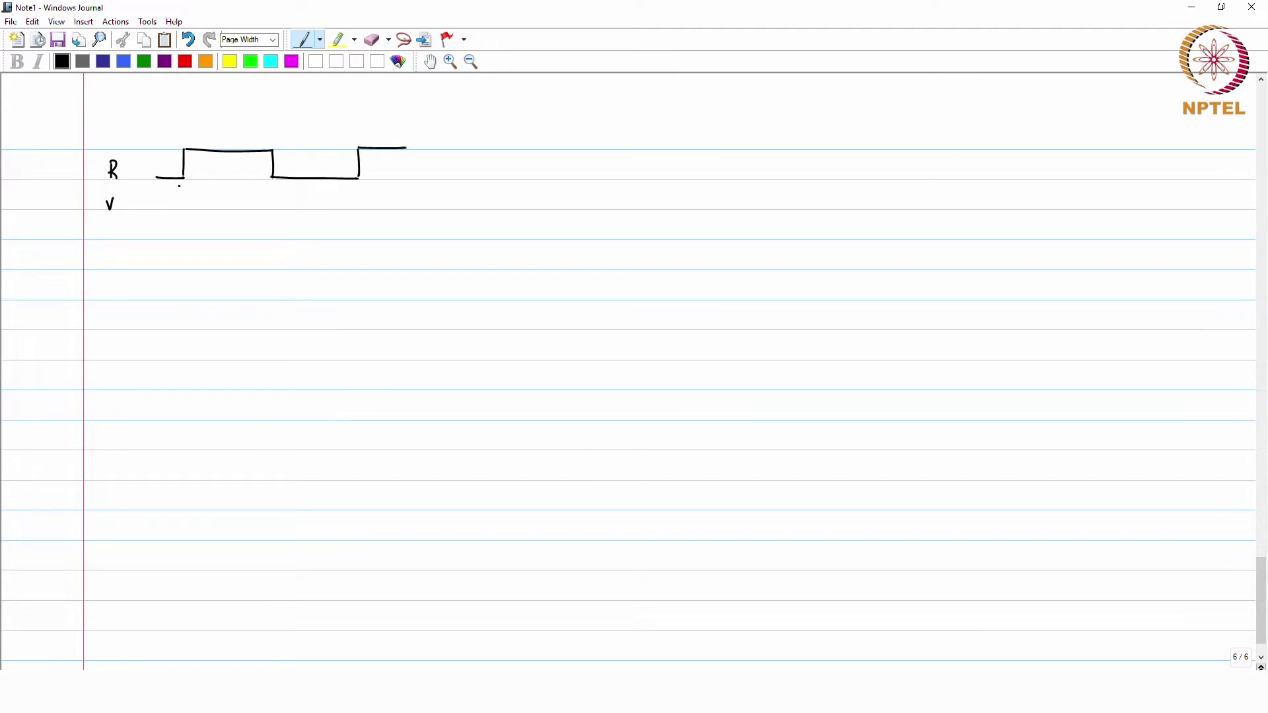
# Draw the V, UP and DN timing waveforms beneath R, labelling UP and DN and aligning the rising edges with dashed lines
pyautogui.moveTo(147, 208)
pyautogui.mouseDown()
pyautogui.moveTo(182, 208)
pyautogui.moveTo(182, 189)
pyautogui.moveTo(273, 188)
pyautogui.moveTo(273, 206)
pyautogui.moveTo(357, 209)
pyautogui.moveTo(381, 190)
pyautogui.mouseUp()
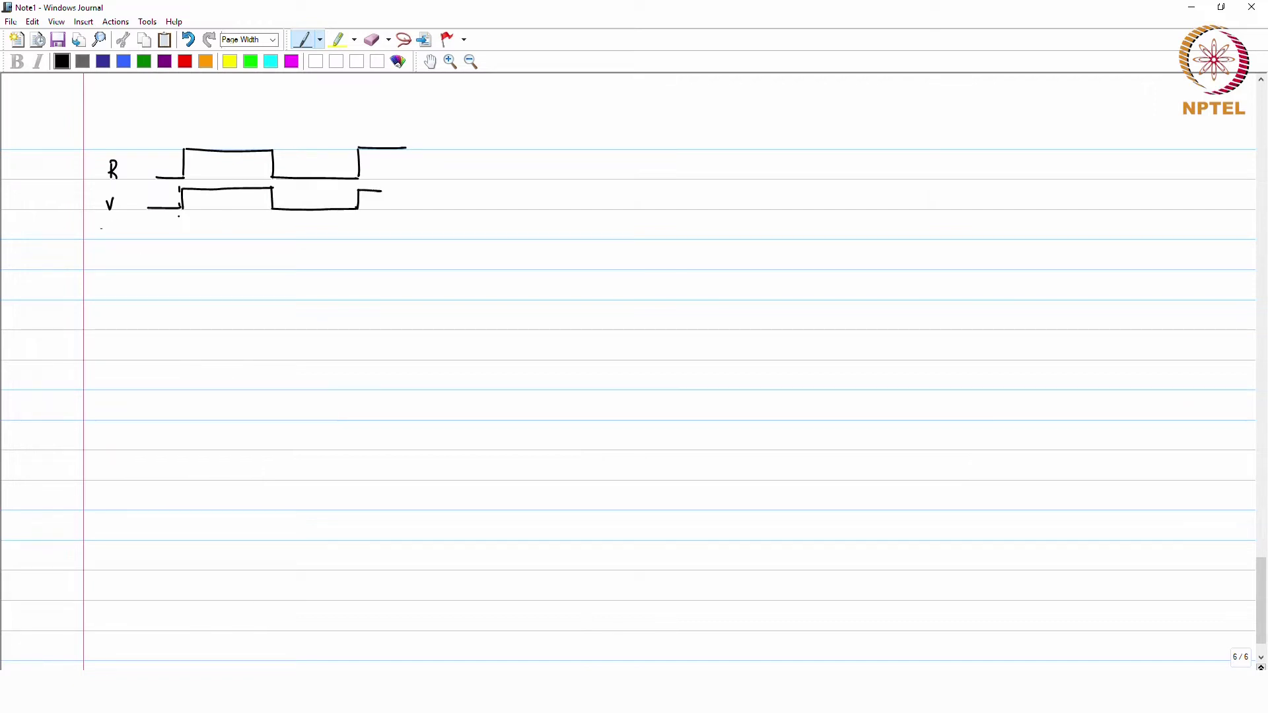
pyautogui.moveTo(95, 226)
pyautogui.mouseDown()
pyautogui.moveTo(163, 237)
pyautogui.moveTo(182, 219)
pyautogui.moveTo(220, 218)
pyautogui.moveTo(228, 238)
pyautogui.moveTo(348, 237)
pyautogui.moveTo(389, 219)
pyautogui.mouseUp()
pyautogui.click(358, 219)
pyautogui.click(148, 249)
pyautogui.moveTo(93, 254)
pyautogui.mouseDown()
pyautogui.moveTo(97, 267)
pyautogui.moveTo(115, 255)
pyautogui.moveTo(181, 270)
pyautogui.moveTo(181, 252)
pyautogui.moveTo(222, 251)
pyautogui.moveTo(223, 268)
pyautogui.moveTo(357, 269)
pyautogui.moveTo(386, 252)
pyautogui.mouseUp()
pyautogui.click(177, 247)
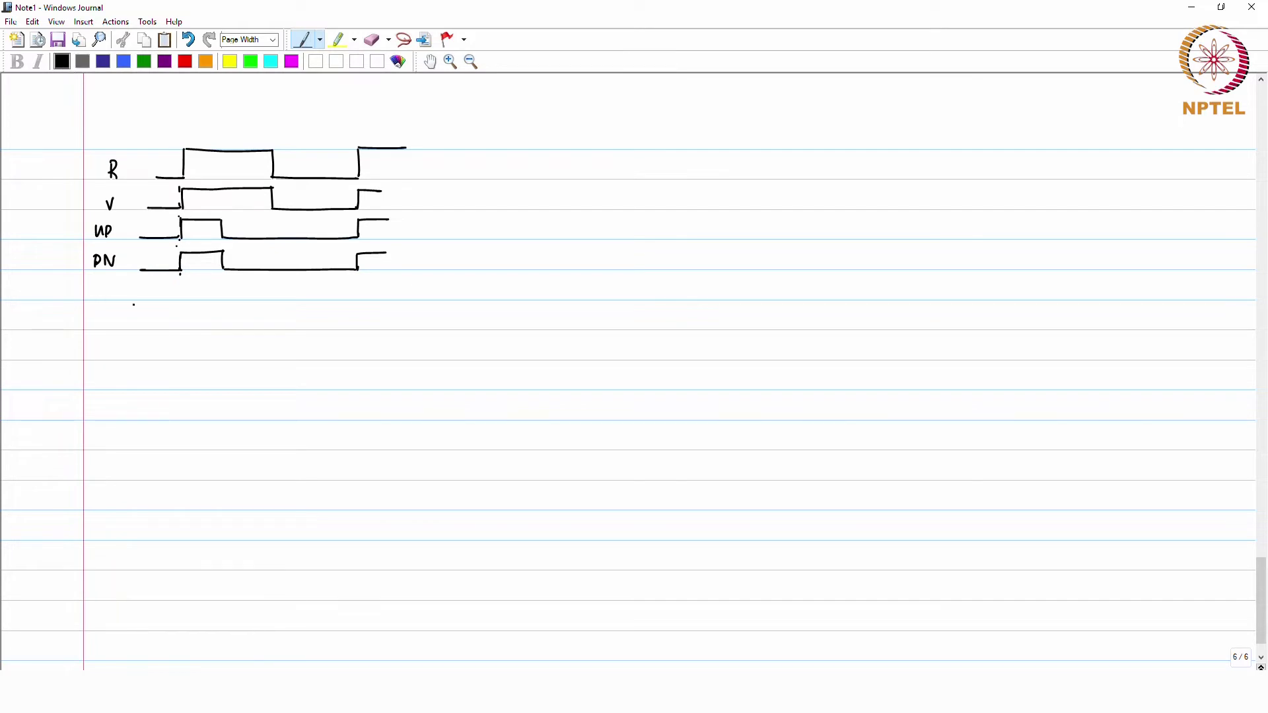
# Draw and label the I_UP and I_DN current waveforms with sloped transitions, making I_UP the slower one, and add dashed alignment lines
pyautogui.moveTo(90, 308)
pyautogui.mouseDown()
pyautogui.moveTo(178, 298)
pyautogui.moveTo(178, 326)
pyautogui.moveTo(124, 330)
pyautogui.moveTo(226, 309)
pyautogui.moveTo(310, 330)
pyautogui.mouseUp()
pyautogui.moveTo(92, 345)
pyautogui.mouseDown()
pyautogui.moveTo(89, 359)
pyautogui.moveTo(97, 342)
pyautogui.mouseUp()
pyautogui.moveTo(85, 357)
pyautogui.mouseDown()
pyautogui.moveTo(176, 360)
pyautogui.moveTo(123, 355)
pyautogui.moveTo(176, 359)
pyautogui.moveTo(224, 342)
pyautogui.mouseUp()
pyautogui.click(232, 305)
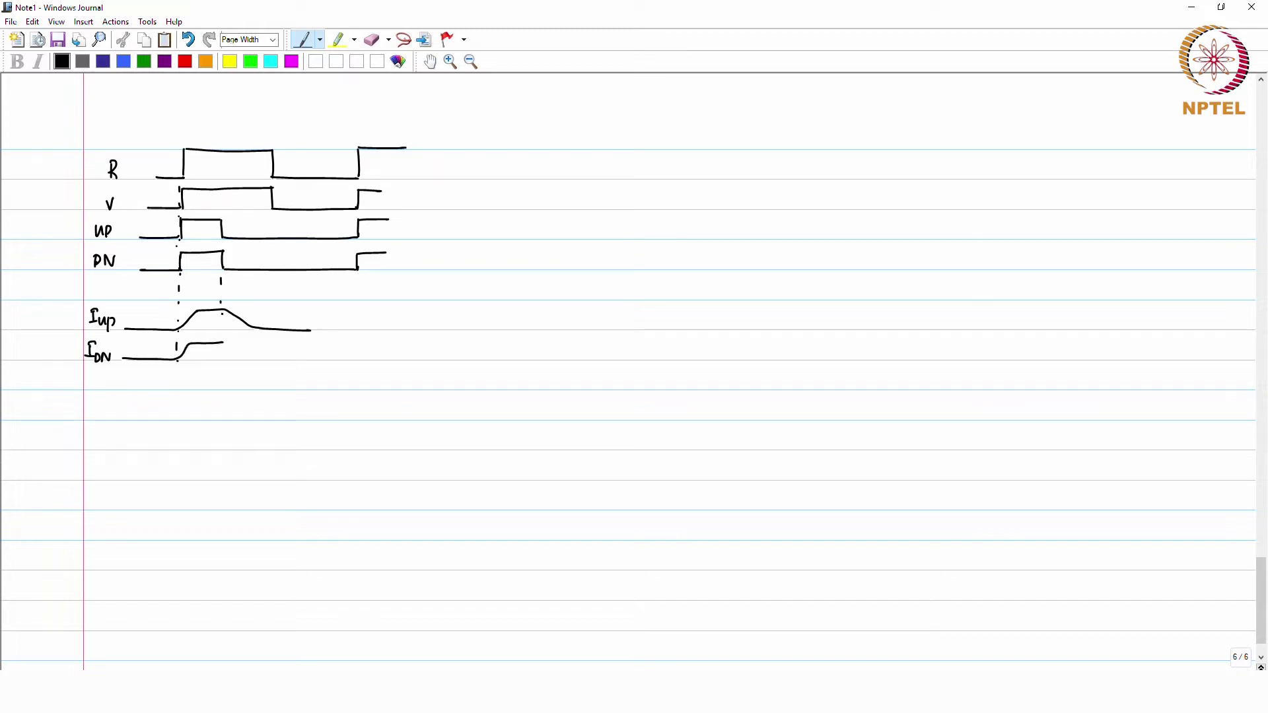
pyautogui.moveTo(224, 343)
pyautogui.mouseDown()
pyautogui.moveTo(233, 359)
pyautogui.moveTo(285, 360)
pyautogui.mouseUp()
# Draw the lowercase i current waveform below I_DN, with a negative pulse at turn-on and a positive pulse at turn-off
pyautogui.click(91, 383)
pyautogui.moveTo(88, 377); pyautogui.dragTo(105, 400)
pyautogui.moveTo(122, 389); pyautogui.dragTo(173, 390)
pyautogui.moveTo(176, 390)
pyautogui.mouseDown()
pyautogui.moveTo(192, 405)
pyautogui.moveTo(197, 390)
pyautogui.mouseUp()
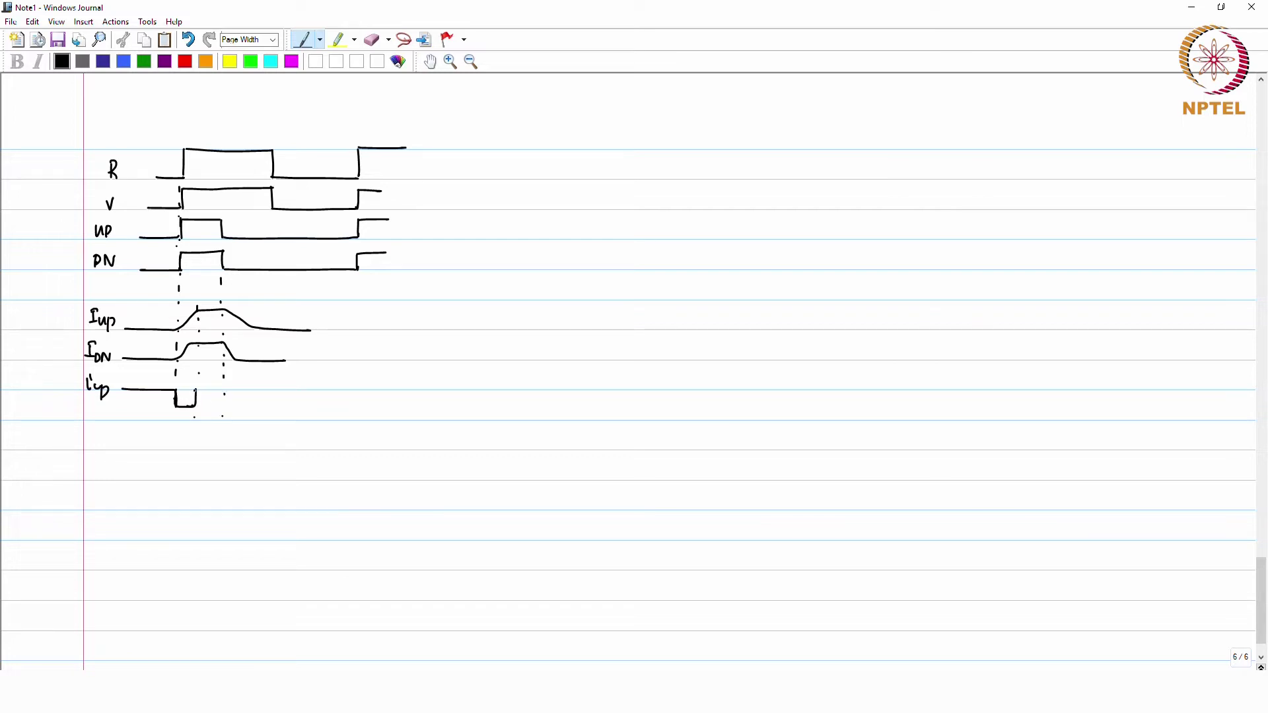
pyautogui.moveTo(196, 390)
pyautogui.mouseDown()
pyautogui.moveTo(225, 376)
pyautogui.moveTo(298, 389)
pyautogui.mouseUp()
# In blue, circle the rising and falling transitions of I_UP and I_DN and sketch rounded pulses over the current waveform below
pyautogui.click(123, 61)
pyautogui.moveTo(194, 301)
pyautogui.mouseDown()
pyautogui.moveTo(230, 304)
pyautogui.moveTo(222, 337)
pyautogui.moveTo(261, 305)
pyautogui.mouseUp()
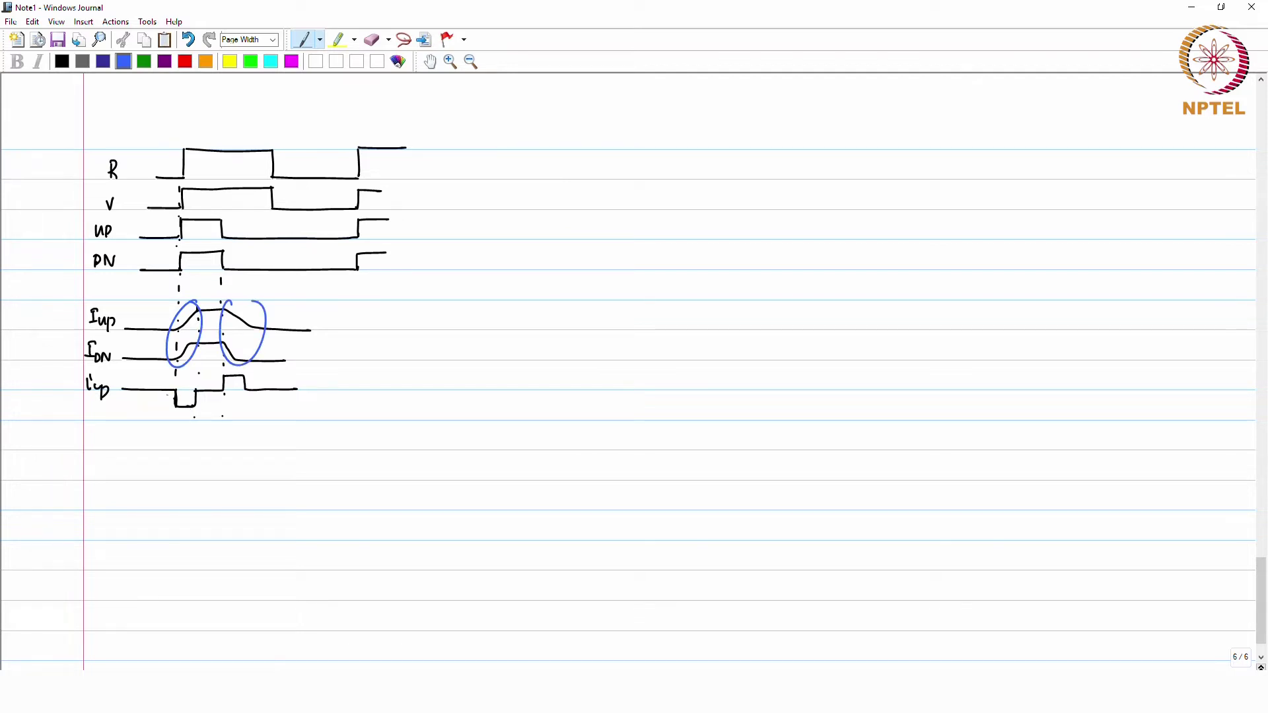
pyautogui.click(62, 61)
pyautogui.click(124, 61)
pyautogui.moveTo(185, 394); pyautogui.dragTo(259, 389)
# In black, draw and label the Vctrl waveform, with a dip at the negative current pulse and a rise at the positive one
pyautogui.click(62, 61)
pyautogui.click(64, 61)
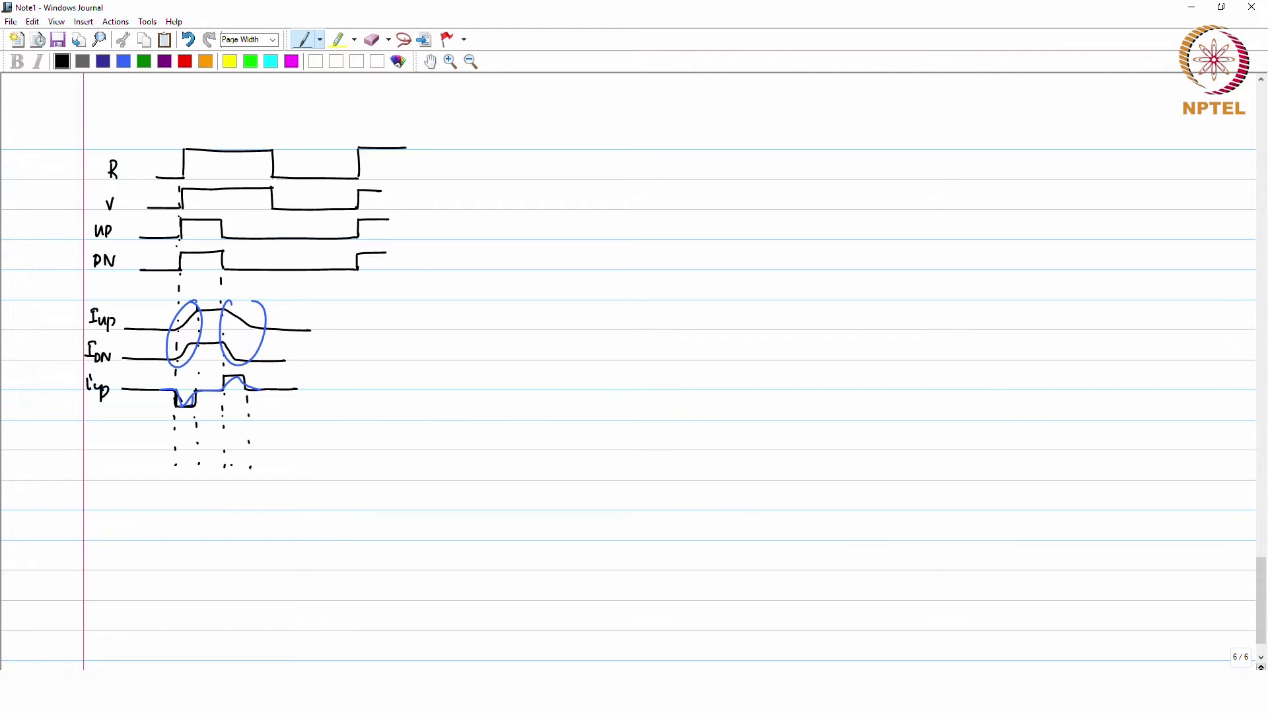
pyautogui.moveTo(75, 437)
pyautogui.mouseDown()
pyautogui.moveTo(175, 450)
pyautogui.moveTo(175, 470)
pyautogui.mouseUp()
pyautogui.click(183, 463)
pyautogui.moveTo(175, 456)
pyautogui.mouseDown()
pyautogui.moveTo(175, 471)
pyautogui.moveTo(198, 477)
pyautogui.mouseUp()
pyautogui.moveTo(198, 463); pyautogui.dragTo(225, 462)
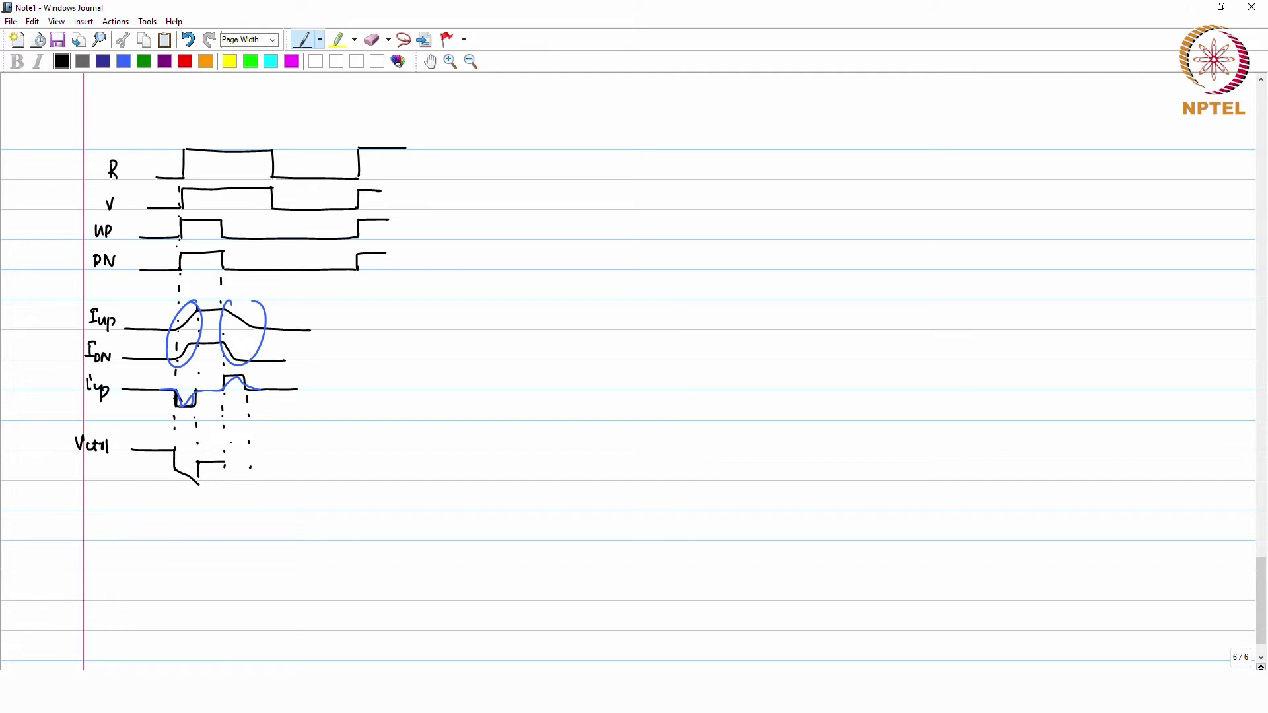
pyautogui.moveTo(225, 438)
pyautogui.mouseDown()
pyautogui.moveTo(225, 466)
pyautogui.moveTo(247, 430)
pyautogui.moveTo(249, 447)
pyautogui.moveTo(297, 449)
pyautogui.mouseUp()
# Draw the simplified control-voltage waveform with one negative and one positive rectangular pulse and label it vctrlp
pyautogui.moveTo(129, 509)
pyautogui.mouseDown()
pyautogui.moveTo(199, 531)
pyautogui.moveTo(198, 510)
pyautogui.moveTo(227, 509)
pyautogui.moveTo(226, 492)
pyautogui.moveTo(250, 492)
pyautogui.moveTo(250, 510)
pyautogui.moveTo(318, 508)
pyautogui.mouseUp()
pyautogui.click(284, 506)
pyautogui.moveTo(61, 503); pyautogui.dragTo(72, 513)
pyautogui.moveTo(80, 499)
pyautogui.mouseDown()
pyautogui.moveTo(80, 513)
pyautogui.moveTo(86, 504)
pyautogui.mouseUp()
pyautogui.moveTo(87, 512); pyautogui.dragTo(97, 512)
pyautogui.moveTo(101, 505); pyautogui.dragTo(103, 513)
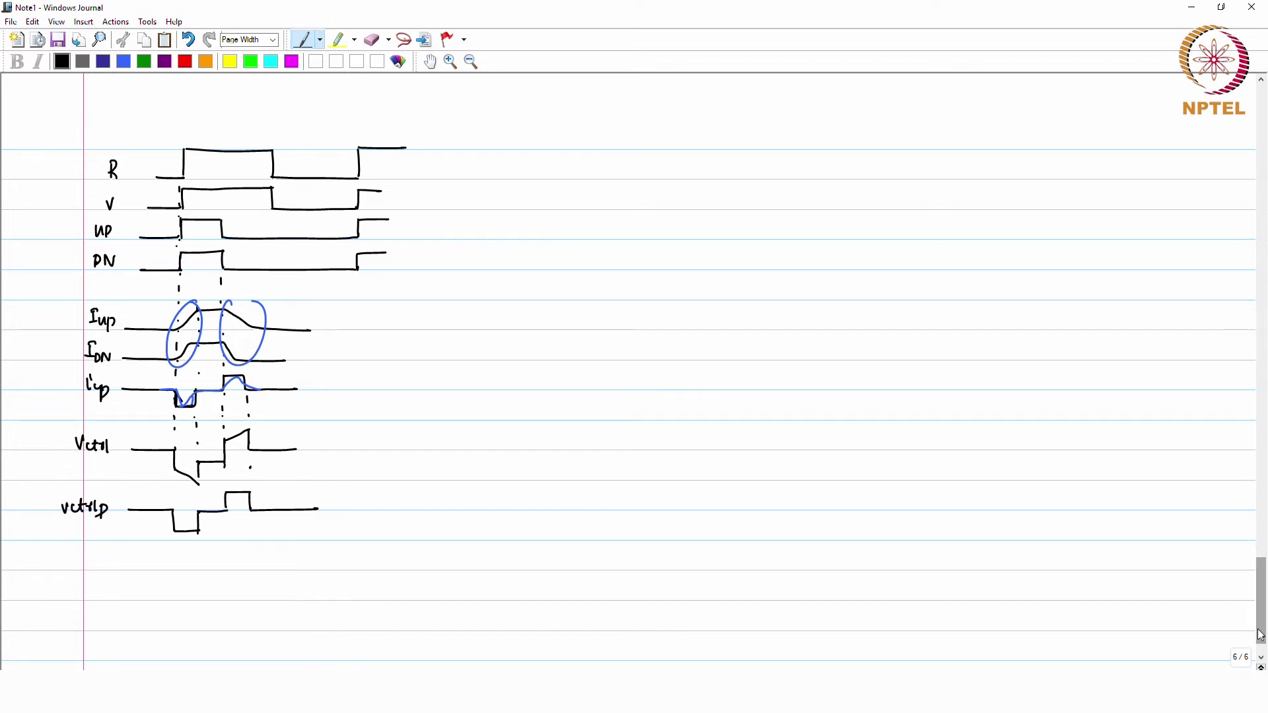
# Split vctrlp into two waveforms joined by a plus sign: Vctrlp,dn with the negative pulse and Vctrlp,up with the positive pulse
pyautogui.scroll(-1, 32, 603)
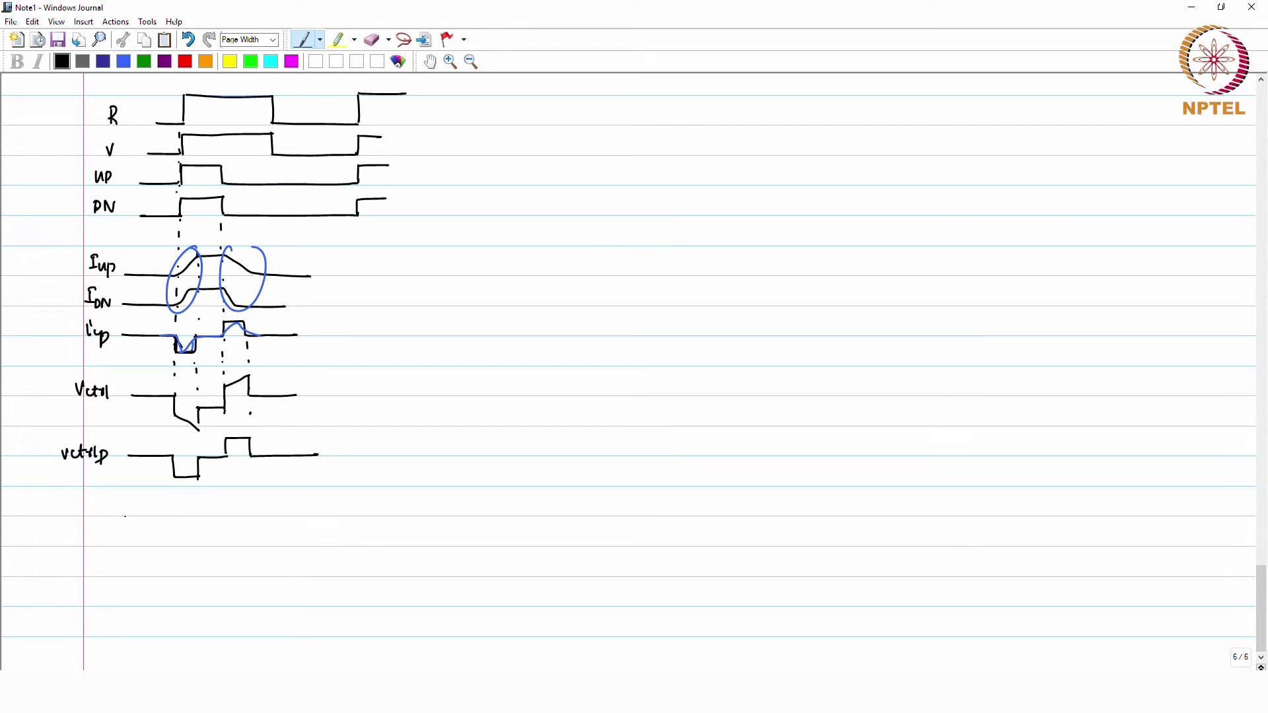
pyautogui.moveTo(126, 516)
pyautogui.mouseDown()
pyautogui.moveTo(177, 516)
pyautogui.moveTo(173, 535)
pyautogui.moveTo(196, 536)
pyautogui.moveTo(199, 516)
pyautogui.moveTo(357, 517)
pyautogui.mouseUp()
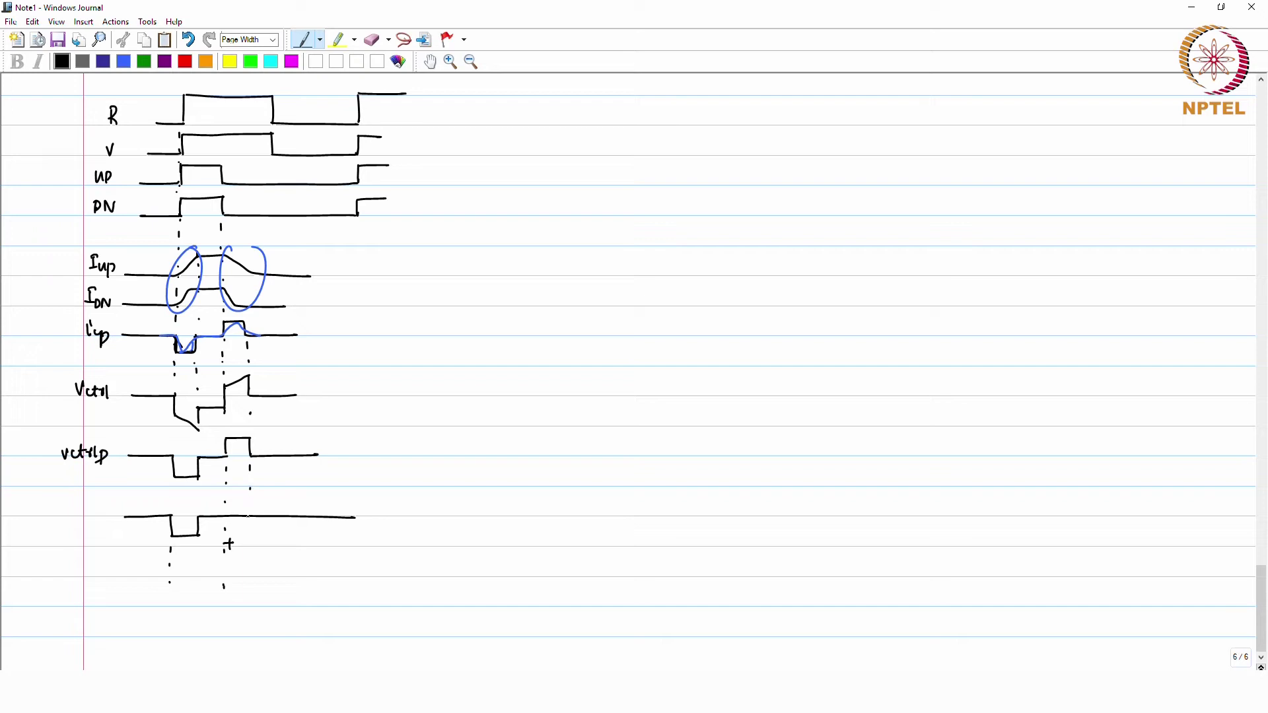
pyautogui.moveTo(127, 576)
pyautogui.mouseDown()
pyautogui.moveTo(224, 576)
pyautogui.moveTo(225, 562)
pyautogui.moveTo(249, 560)
pyautogui.moveTo(252, 580)
pyautogui.moveTo(339, 576)
pyautogui.mouseUp()
pyautogui.click(322, 568)
pyautogui.moveTo(51, 506); pyautogui.dragTo(108, 524)
pyautogui.moveTo(49, 565)
pyautogui.mouseDown()
pyautogui.moveTo(55, 579)
pyautogui.moveTo(60, 565)
pyautogui.mouseUp()
pyautogui.moveTo(69, 572); pyautogui.dragTo(103, 583)
pyautogui.moveTo(105, 574); pyautogui.dragTo(110, 580)
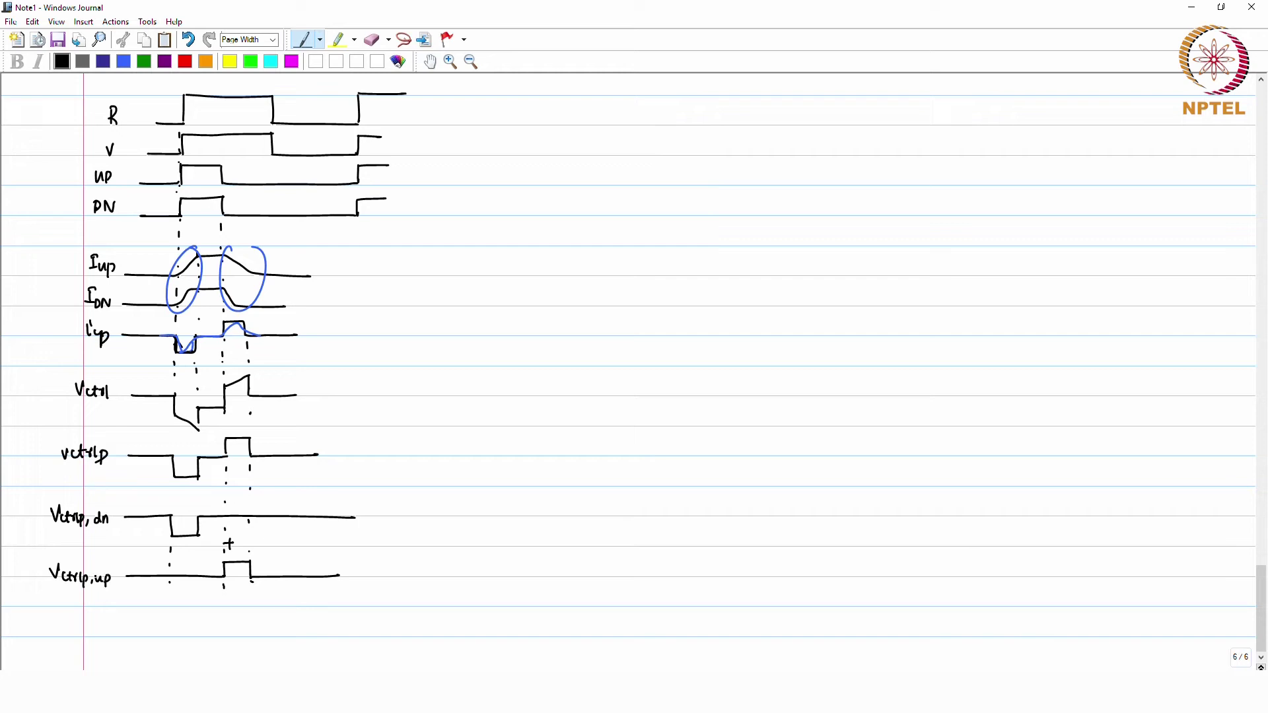
# Write the time-domain relation Vctrlp,up = −Vctrl,dn(t − Tov) below the waveforms
pyautogui.moveTo(100, 619); pyautogui.dragTo(122, 635)
pyautogui.moveTo(125, 628)
pyautogui.mouseDown()
pyautogui.moveTo(173, 641)
pyautogui.moveTo(201, 622)
pyautogui.mouseUp()
pyautogui.click(145, 629)
pyautogui.moveTo(192, 629); pyautogui.dragTo(236, 617)
pyautogui.moveTo(241, 626); pyautogui.dragTo(299, 636)
pyautogui.click(265, 636)
pyautogui.moveTo(308, 620); pyautogui.dragTo(308, 634)
pyautogui.moveTo(304, 626); pyautogui.dragTo(312, 626)
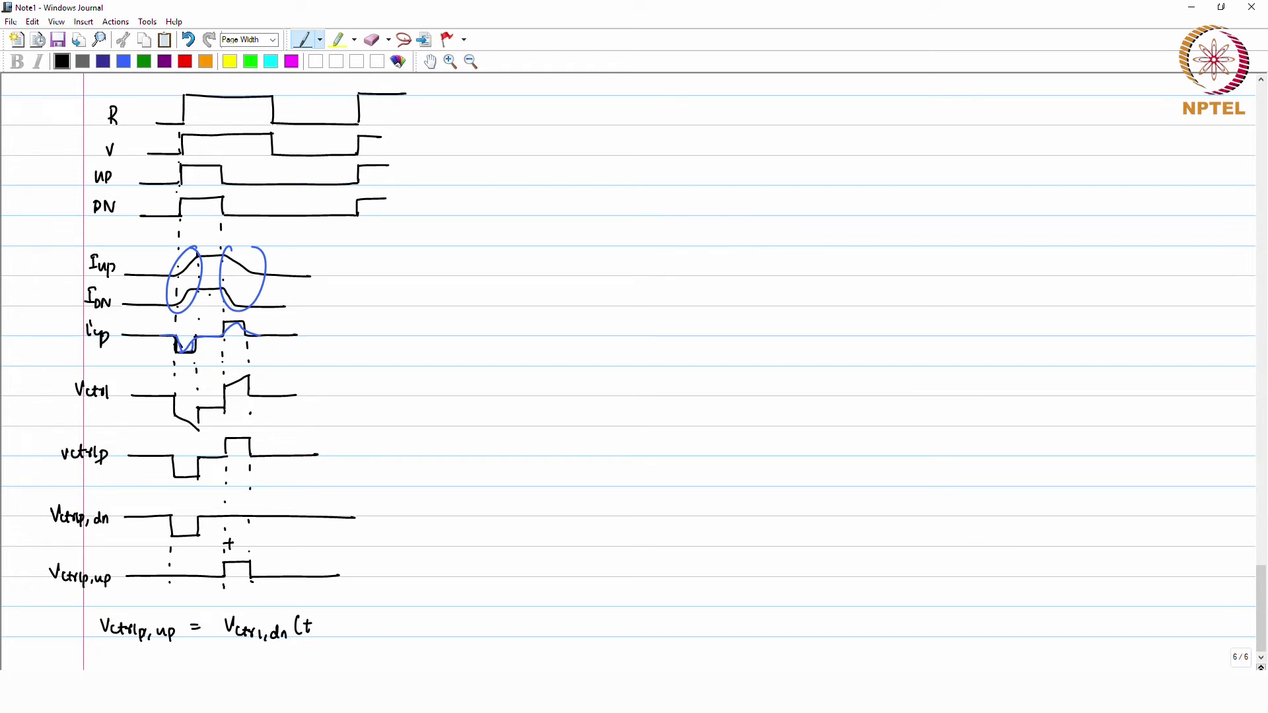
pyautogui.moveTo(328, 620); pyautogui.dragTo(338, 620)
pyautogui.moveTo(333, 620); pyautogui.dragTo(337, 630)
pyautogui.moveTo(342, 627); pyautogui.dragTo(350, 626)
pyautogui.moveTo(354, 617); pyautogui.dragTo(356, 642)
# Mark the width of the UP pulse with a double-headed arrow and label it Tov
pyautogui.moveTo(190, 173); pyautogui.dragTo(198, 171)
pyautogui.moveTo(194, 172); pyautogui.dragTo(195, 185)
pyautogui.moveTo(199, 179); pyautogui.dragTo(215, 154)
# Draw a vertical divider beside the waveforms and add a check mark after the Vctrlp,up relation
pyautogui.moveTo(1258, 592)
pyautogui.mouseDown()
pyautogui.moveTo(1258, 578)
pyautogui.moveTo(1258, 592)
pyautogui.mouseUp()
pyautogui.moveTo(483, 81); pyautogui.dragTo(497, 649)
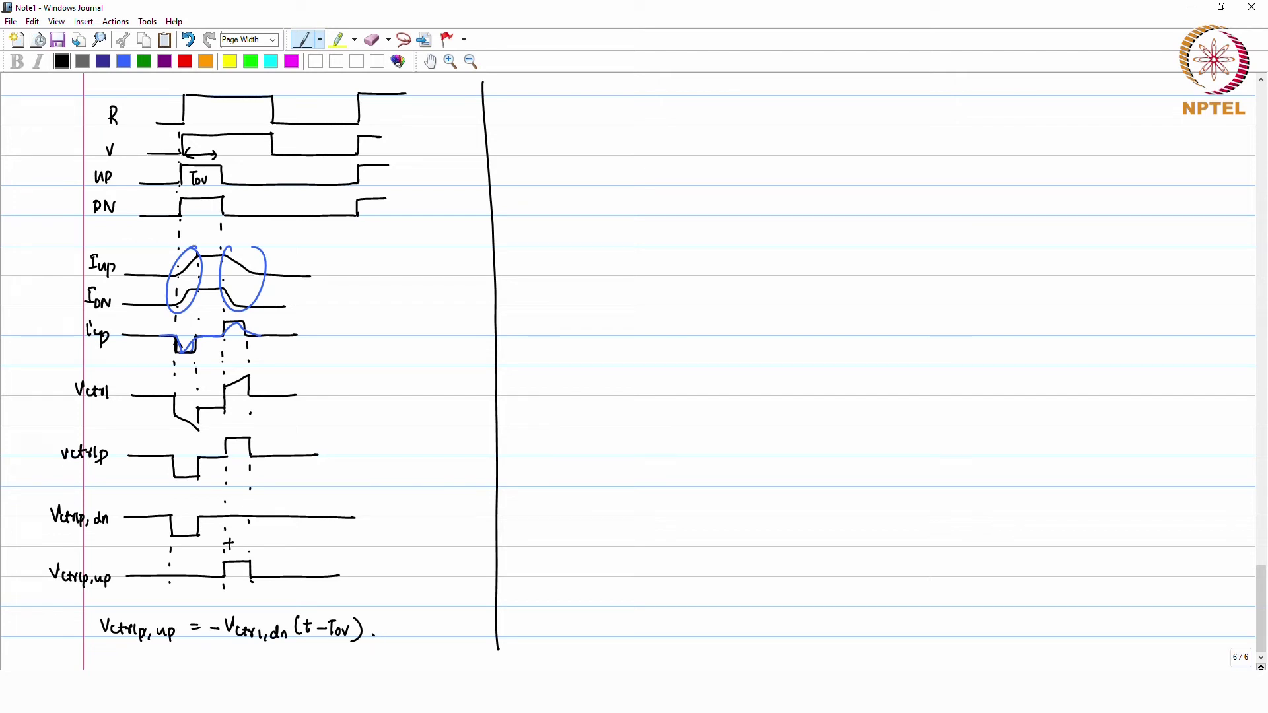
pyautogui.moveTo(373, 635); pyautogui.dragTo(387, 625)
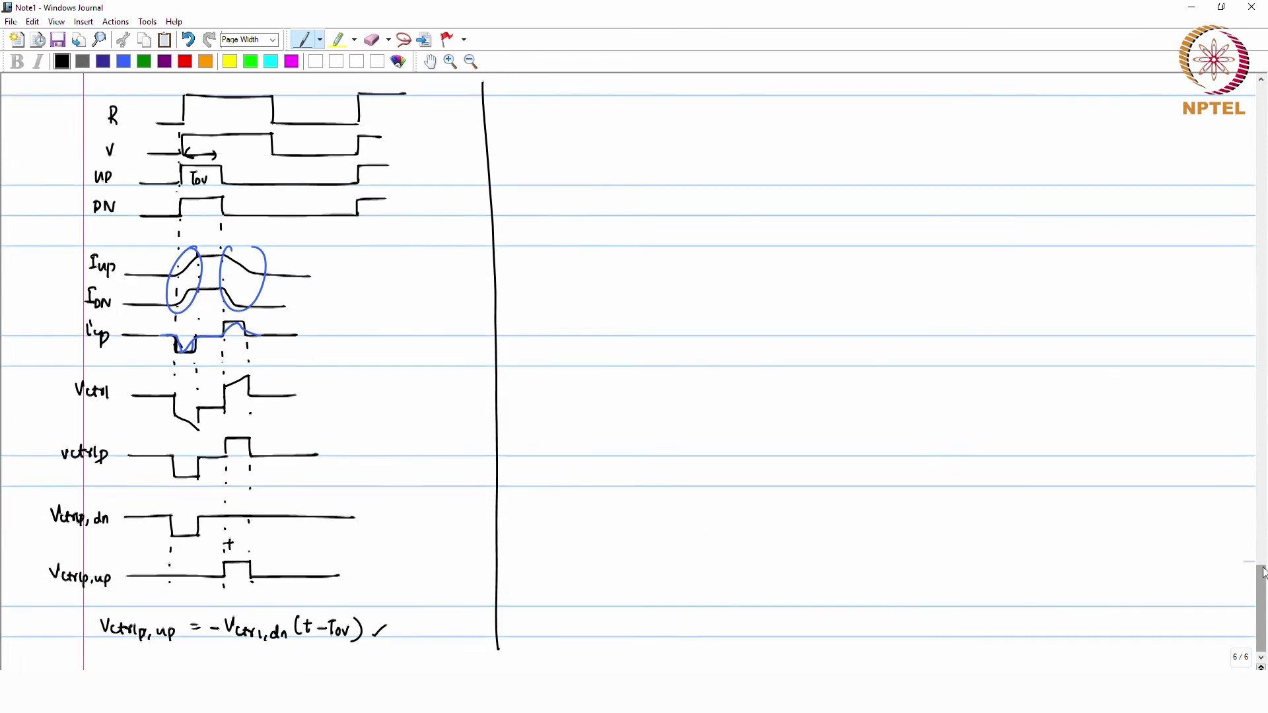
# Write the Laplace transform of Vctrl,dn beyond the divider, with an arrow marked L leading to Vctrl,dn(s)
pyautogui.scroll(2, 547, 155)
pyautogui.moveTo(536, 152)
pyautogui.mouseDown()
pyautogui.moveTo(575, 168)
pyautogui.moveTo(702, 155)
pyautogui.moveTo(661, 138)
pyautogui.moveTo(658, 149)
pyautogui.moveTo(740, 152)
pyautogui.mouseUp()
pyautogui.moveTo(747, 157); pyautogui.dragTo(752, 164)
pyautogui.moveTo(747, 158); pyautogui.dragTo(763, 159)
pyautogui.moveTo(765, 157); pyautogui.dragTo(773, 168)
pyautogui.moveTo(784, 159); pyautogui.dragTo(786, 166)
pyautogui.moveTo(789, 161); pyautogui.dragTo(805, 163)
pyautogui.moveTo(816, 149); pyautogui.dragTo(823, 163)
# Write the Laplace transform of Vctrl,up on the following line, with an arrow marked L leading to −Vctrl,dn(s)·e^(−sTov)
pyautogui.moveTo(532, 190)
pyautogui.mouseDown()
pyautogui.moveTo(537, 204)
pyautogui.moveTo(542, 189)
pyautogui.mouseUp()
pyautogui.moveTo(550, 195); pyautogui.dragTo(556, 203)
pyautogui.moveTo(552, 196); pyautogui.dragTo(566, 194)
pyautogui.moveTo(570, 189); pyautogui.dragTo(579, 203)
pyautogui.moveTo(583, 193)
pyautogui.mouseDown()
pyautogui.moveTo(595, 205)
pyautogui.moveTo(712, 192)
pyautogui.moveTo(665, 187)
pyautogui.moveTo(757, 192)
pyautogui.mouseUp()
pyautogui.moveTo(770, 185)
pyautogui.mouseDown()
pyautogui.moveTo(773, 199)
pyautogui.moveTo(780, 183)
pyautogui.mouseUp()
pyautogui.moveTo(791, 191)
pyautogui.mouseDown()
pyautogui.moveTo(905, 194)
pyautogui.moveTo(938, 169)
pyautogui.mouseUp()
pyautogui.click(872, 195)
pyautogui.moveTo(935, 170)
pyautogui.mouseDown()
pyautogui.moveTo(934, 181)
pyautogui.moveTo(949, 173)
pyautogui.mouseUp()
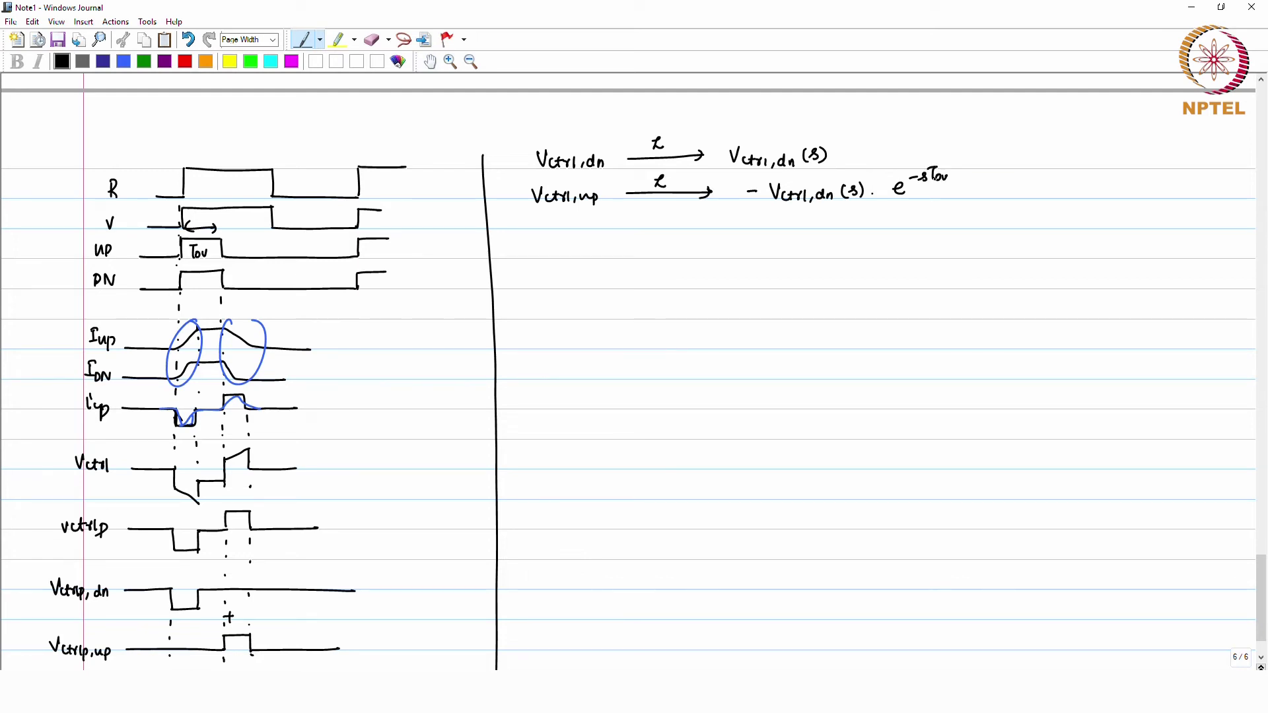
# Write Vctrlp below the two transforms and add the missing p subscripts to the terms in both lines
pyautogui.moveTo(534, 242); pyautogui.dragTo(545, 242)
pyautogui.moveTo(553, 247); pyautogui.dragTo(568, 255)
pyautogui.moveTo(571, 244); pyautogui.dragTo(581, 256)
pyautogui.moveTo(577, 160); pyautogui.dragTo(569, 202)
pyautogui.moveTo(768, 159); pyautogui.dragTo(809, 198)
# Complete the sum equation as Vctrlp(s) = Vctrlp,up + Vctrlp,dn
pyautogui.moveTo(595, 247); pyautogui.dragTo(605, 247)
pyautogui.moveTo(594, 253)
pyautogui.mouseDown()
pyautogui.moveTo(644, 254)
pyautogui.moveTo(652, 234)
pyautogui.moveTo(603, 254)
pyautogui.mouseUp()
pyautogui.moveTo(612, 241)
pyautogui.mouseDown()
pyautogui.moveTo(613, 258)
pyautogui.moveTo(637, 246)
pyautogui.mouseUp()
pyautogui.moveTo(628, 251)
pyautogui.mouseDown()
pyautogui.moveTo(671, 239)
pyautogui.moveTo(704, 260)
pyautogui.moveTo(731, 248)
pyautogui.mouseUp()
pyautogui.click(715, 255)
pyautogui.moveTo(735, 249)
pyautogui.mouseDown()
pyautogui.moveTo(735, 262)
pyautogui.moveTo(742, 255)
pyautogui.mouseUp()
pyautogui.moveTo(754, 246)
pyautogui.mouseDown()
pyautogui.moveTo(766, 245)
pyautogui.moveTo(759, 255)
pyautogui.mouseUp()
pyautogui.moveTo(783, 241)
pyautogui.mouseDown()
pyautogui.moveTo(789, 254)
pyautogui.moveTo(796, 238)
pyautogui.mouseUp()
pyautogui.moveTo(807, 246)
pyautogui.mouseDown()
pyautogui.moveTo(805, 257)
pyautogui.moveTo(844, 256)
pyautogui.mouseUp()
pyautogui.click(838, 254)
pyautogui.moveTo(851, 244); pyautogui.dragTo(852, 257)
pyautogui.moveTo(855, 251); pyautogui.dragTo(862, 258)
# Write the factored form = Vctrlp,dn (1 − e^(−sTov)) under the sum equation
pyautogui.moveTo(623, 285); pyautogui.dragTo(631, 283)
pyautogui.moveTo(623, 290)
pyautogui.mouseDown()
pyautogui.moveTo(665, 276)
pyautogui.moveTo(672, 295)
pyautogui.mouseUp()
pyautogui.moveTo(677, 285); pyautogui.dragTo(682, 287)
pyautogui.moveTo(684, 287); pyautogui.dragTo(684, 295)
pyautogui.moveTo(684, 290); pyautogui.dragTo(705, 297)
pyautogui.moveTo(717, 283)
pyautogui.mouseDown()
pyautogui.moveTo(713, 295)
pyautogui.moveTo(753, 301)
pyautogui.moveTo(823, 292)
pyautogui.moveTo(834, 277)
pyautogui.mouseUp()
pyautogui.moveTo(842, 273); pyautogui.dragTo(859, 267)
pyautogui.moveTo(855, 268); pyautogui.dragTo(883, 297)
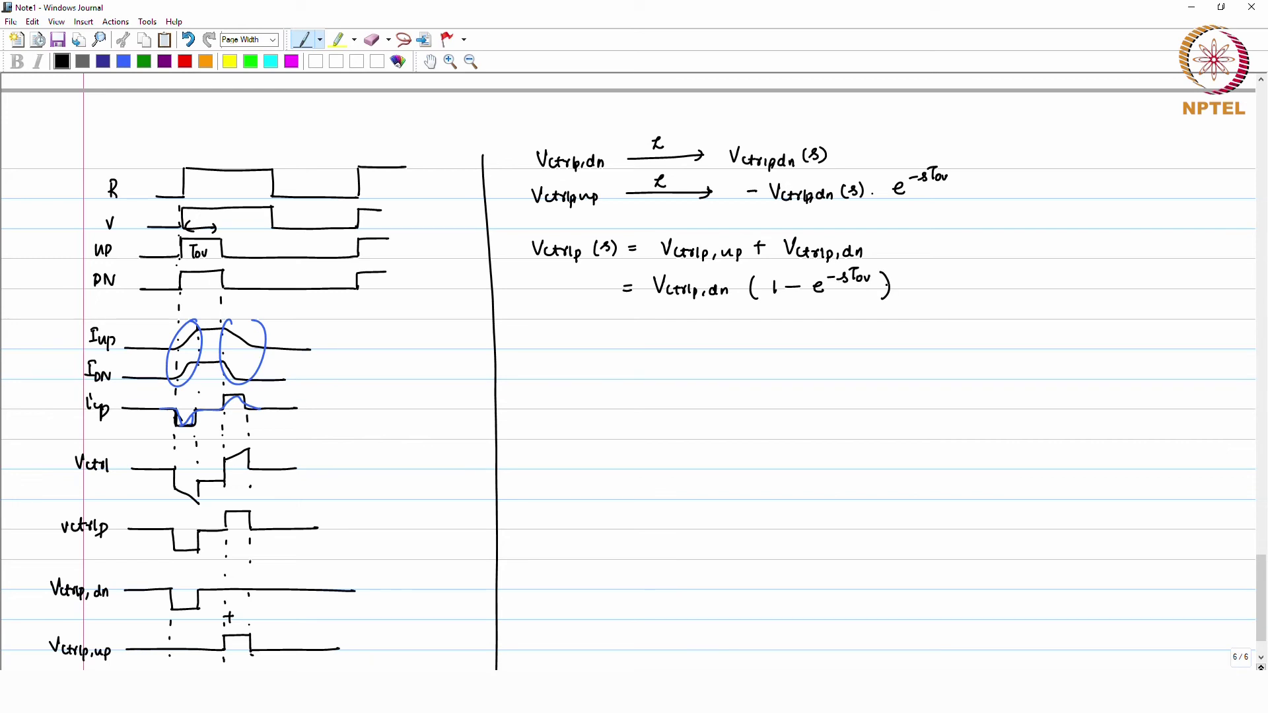
# Underline Tov in the exponent and write the approximation ≈ Vctrlp,dn (1 − (1 − sTov)) on the line below
pyautogui.moveTo(851, 285); pyautogui.dragTo(861, 287)
pyautogui.moveTo(620, 337); pyautogui.dragTo(629, 336)
pyautogui.moveTo(621, 342)
pyautogui.mouseDown()
pyautogui.moveTo(664, 331)
pyautogui.moveTo(676, 351)
pyautogui.moveTo(716, 340)
pyautogui.moveTo(753, 357)
pyautogui.moveTo(796, 339)
pyautogui.mouseUp()
pyautogui.moveTo(810, 331)
pyautogui.mouseDown()
pyautogui.moveTo(803, 351)
pyautogui.moveTo(858, 332)
pyautogui.mouseUp()
pyautogui.moveTo(852, 333); pyautogui.dragTo(873, 350)
pyautogui.moveTo(888, 327); pyautogui.dragTo(885, 356)
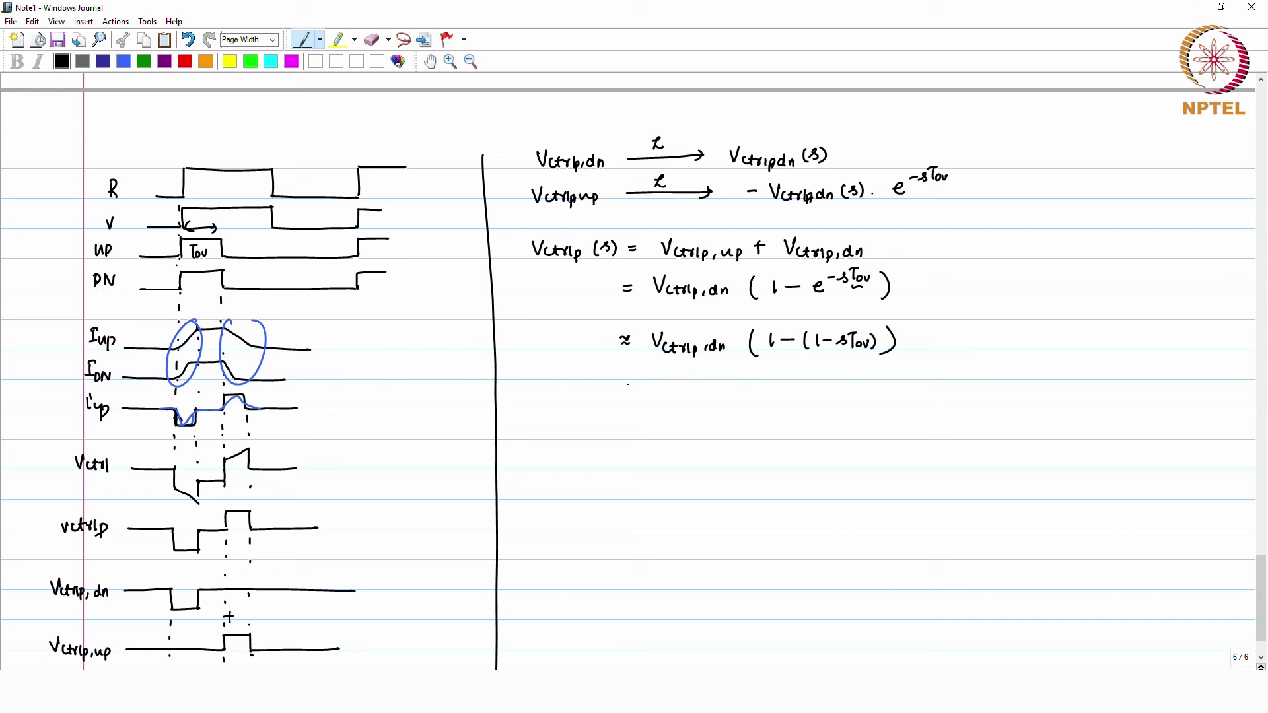
# Write the simplified result = Vctrlp,dn s·Tov and underline its s and Vctrlp,dn terms
pyautogui.moveTo(623, 391); pyautogui.dragTo(693, 402)
pyautogui.moveTo(711, 386)
pyautogui.mouseDown()
pyautogui.moveTo(722, 400)
pyautogui.moveTo(769, 377)
pyautogui.moveTo(764, 398)
pyautogui.moveTo(780, 392)
pyautogui.mouseUp()
pyautogui.click(752, 395)
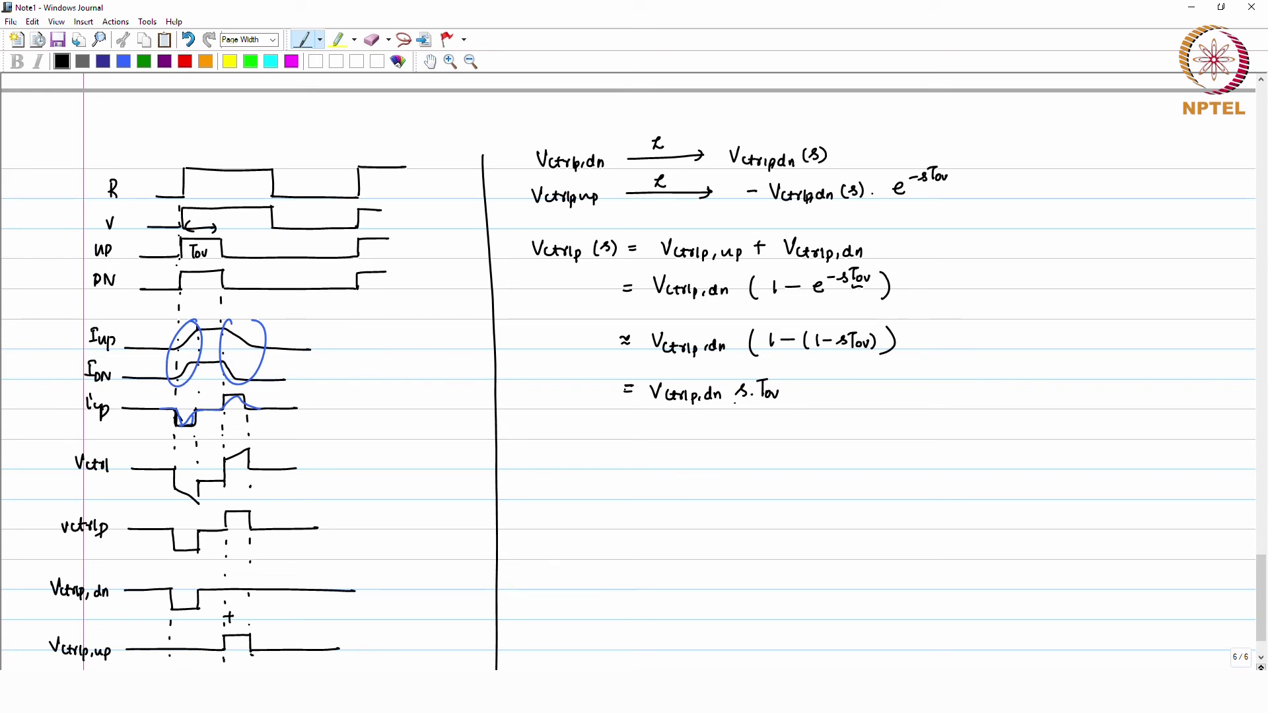
pyautogui.moveTo(733, 402); pyautogui.dragTo(743, 403)
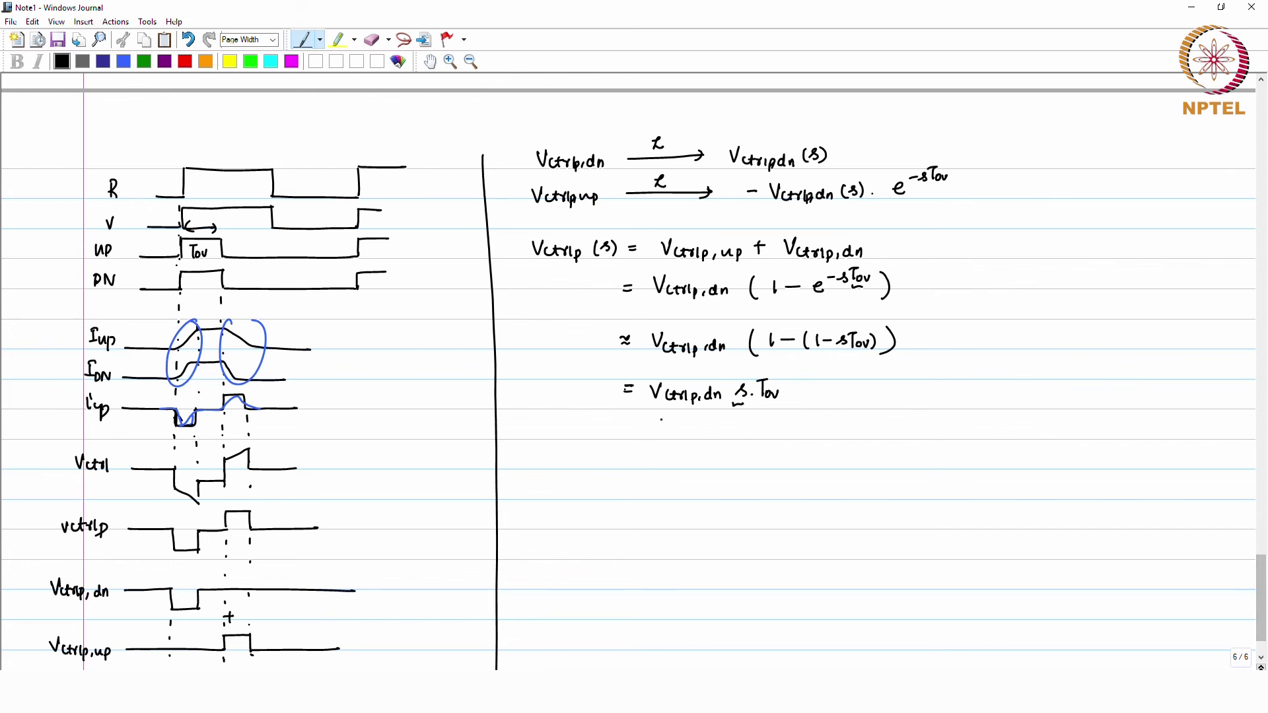
pyautogui.moveTo(650, 405); pyautogui.dragTo(706, 412)
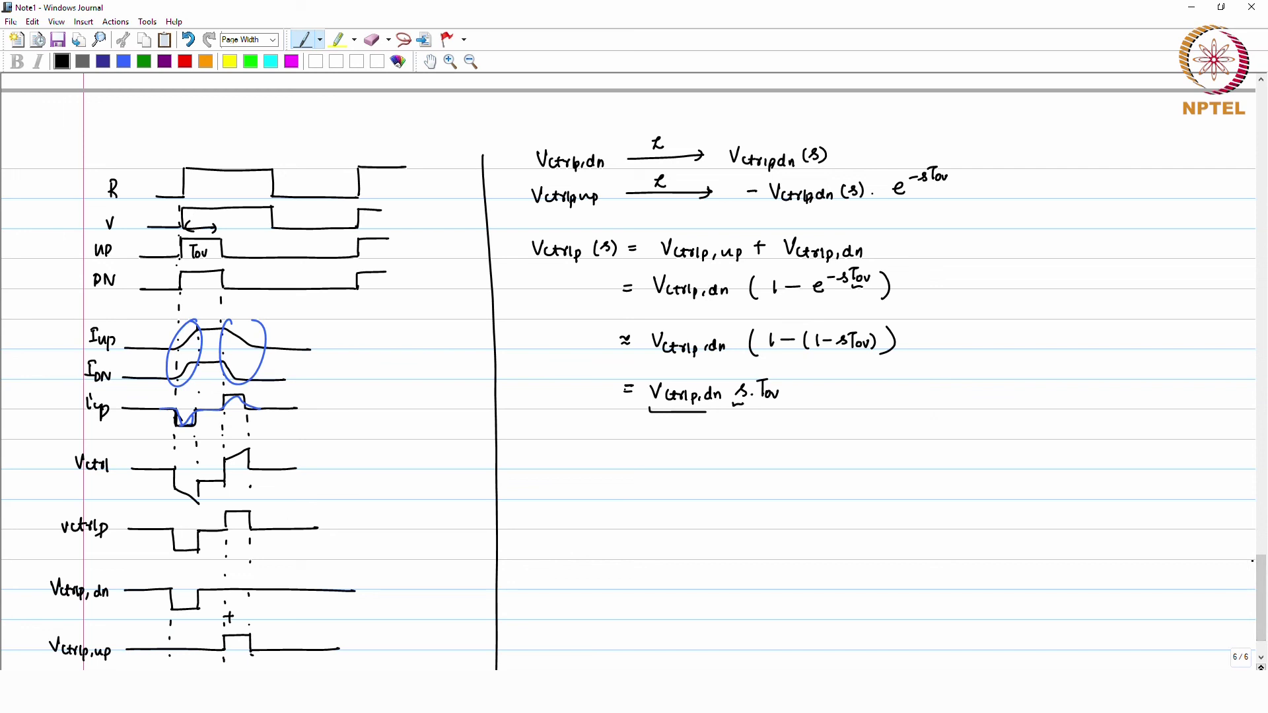
# Underline the s·Tov factor in the final result and add a check mark beside it
pyautogui.scroll(-2, 1245, 576)
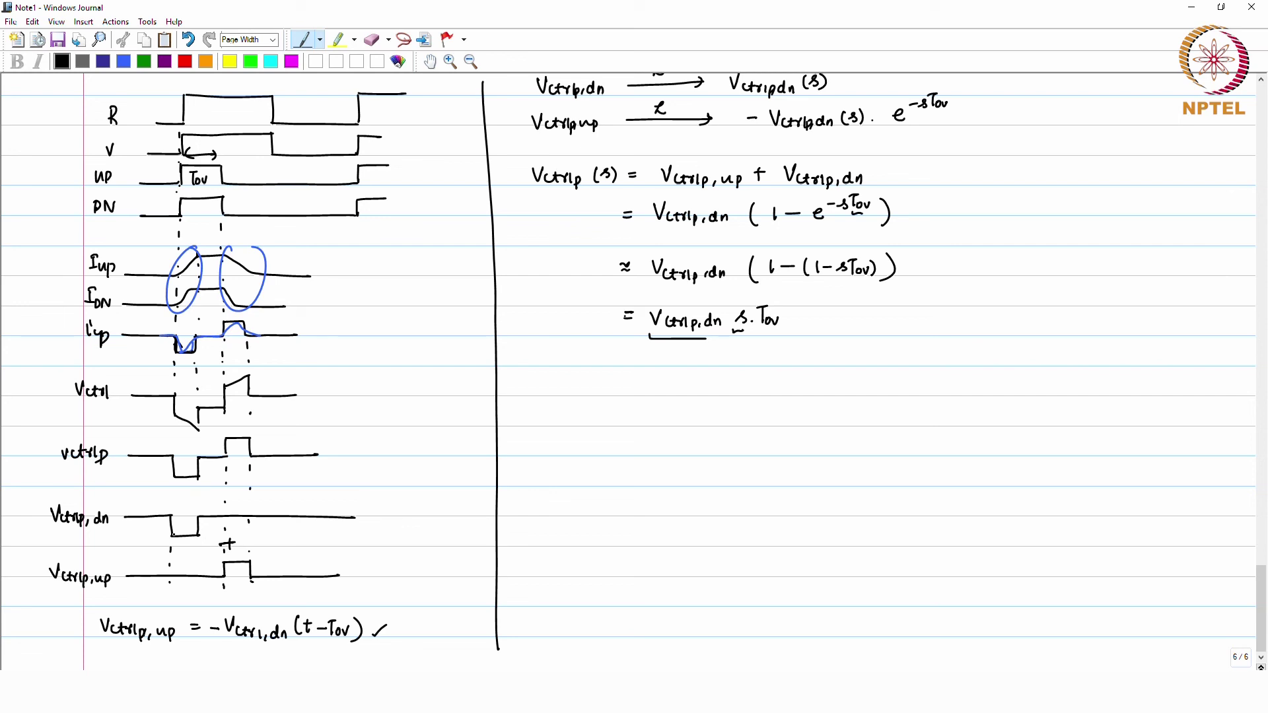
pyautogui.moveTo(730, 332); pyautogui.dragTo(768, 331)
pyautogui.moveTo(793, 324); pyautogui.dragTo(804, 318)
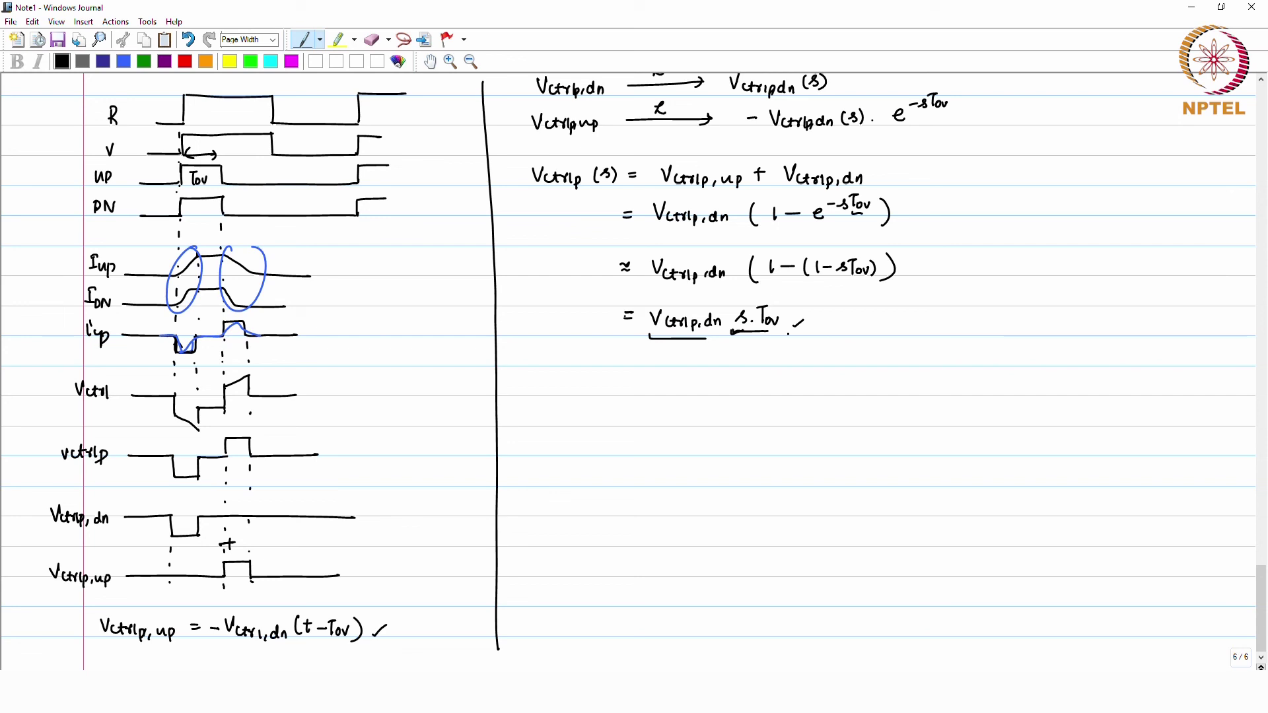